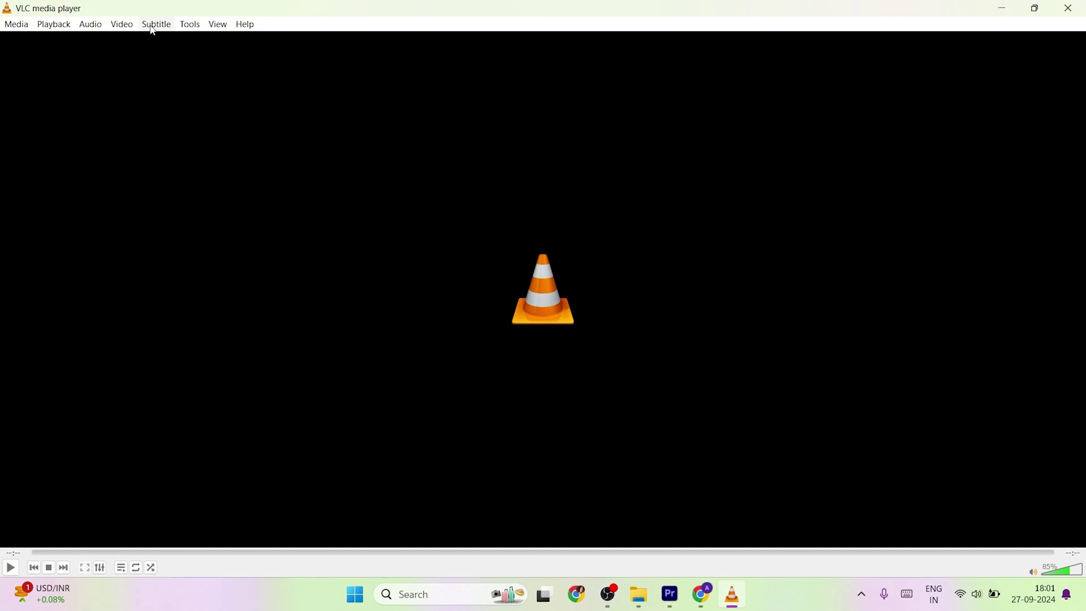
pyautogui.click(190, 25)
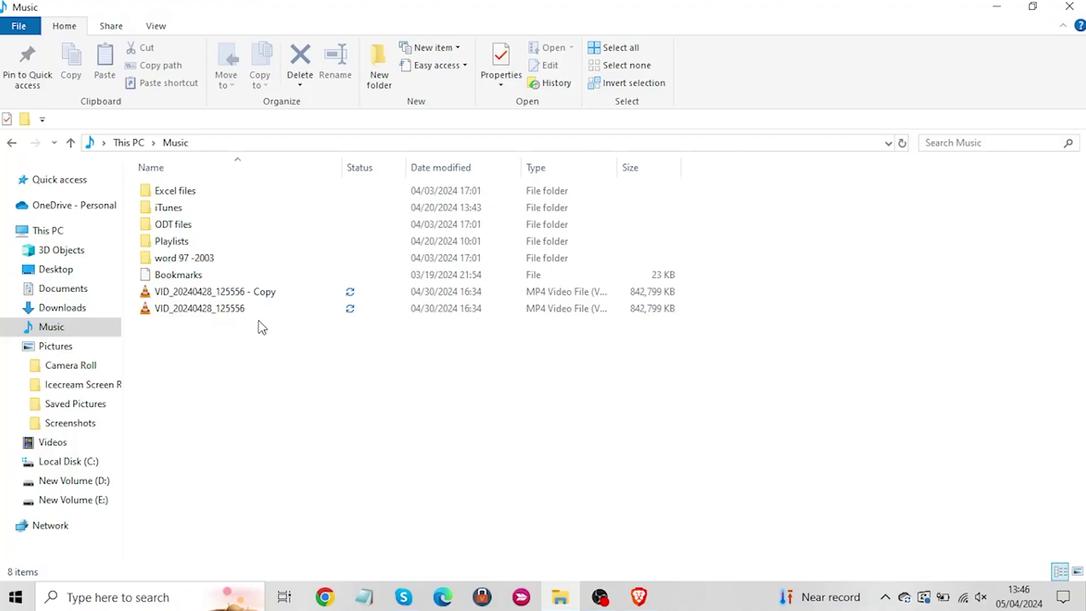
# - Show file name extensions in the Music folder and rename the video copy to VID_20240428_125556 - Copy.avi
pyautogui.click(155, 28)
pyautogui.click(587, 66)
pyautogui.click(293, 296)
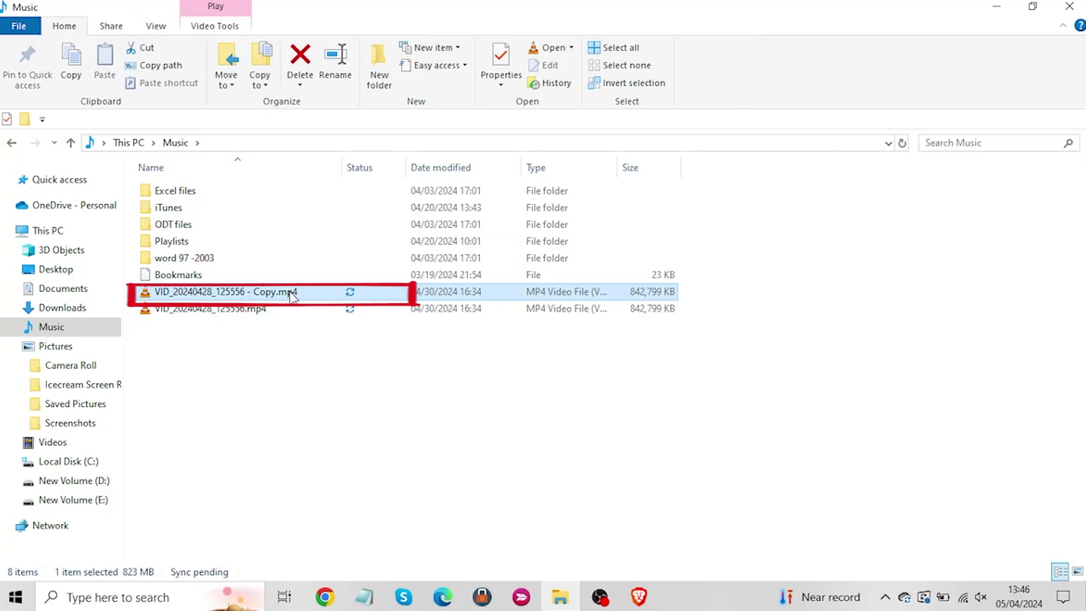
pyautogui.click(293, 296)
pyautogui.click(303, 293)
pyautogui.press('BackSpace')
pyautogui.press('BackSpace')
pyautogui.press('BackSpace')
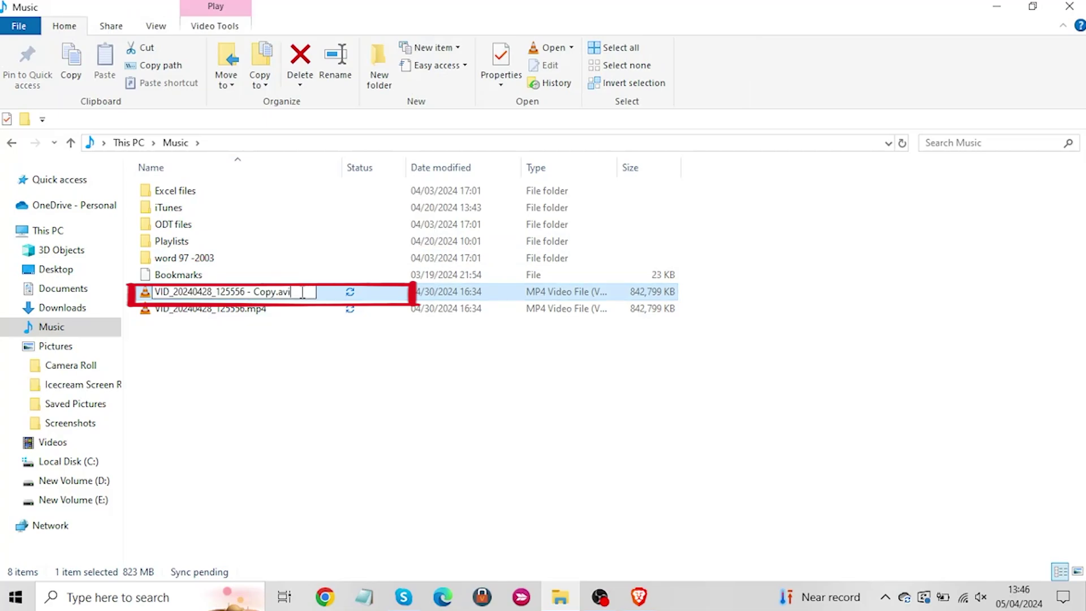
pyautogui.press('Return')
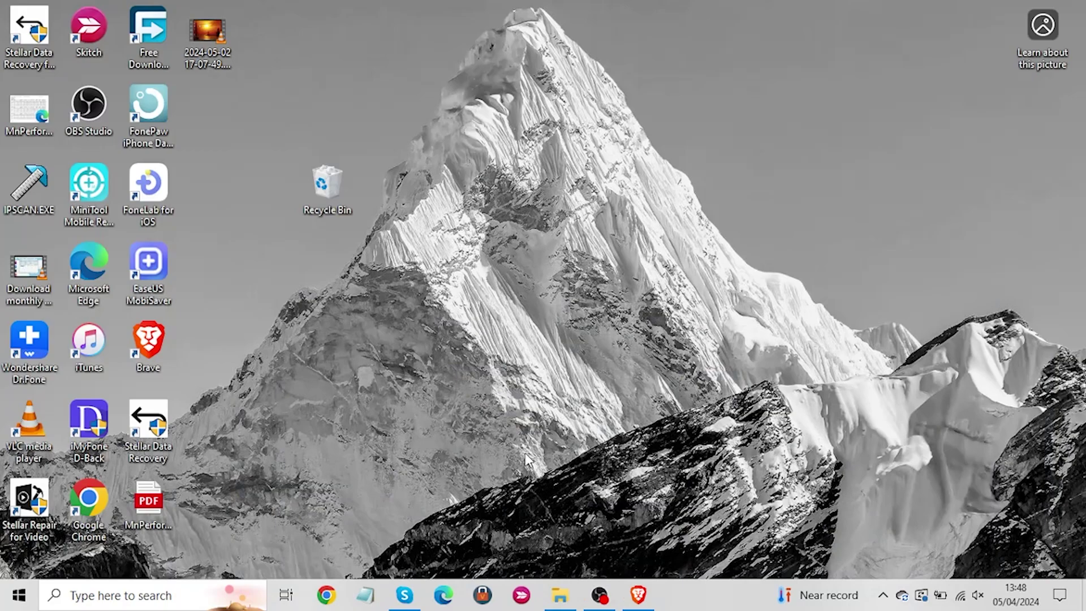
# - Switch to VLC media player, set the handling of damaged or incomplete AVI files to Always fix, and save the preferences
pyautogui.doubleClick(18, 421)
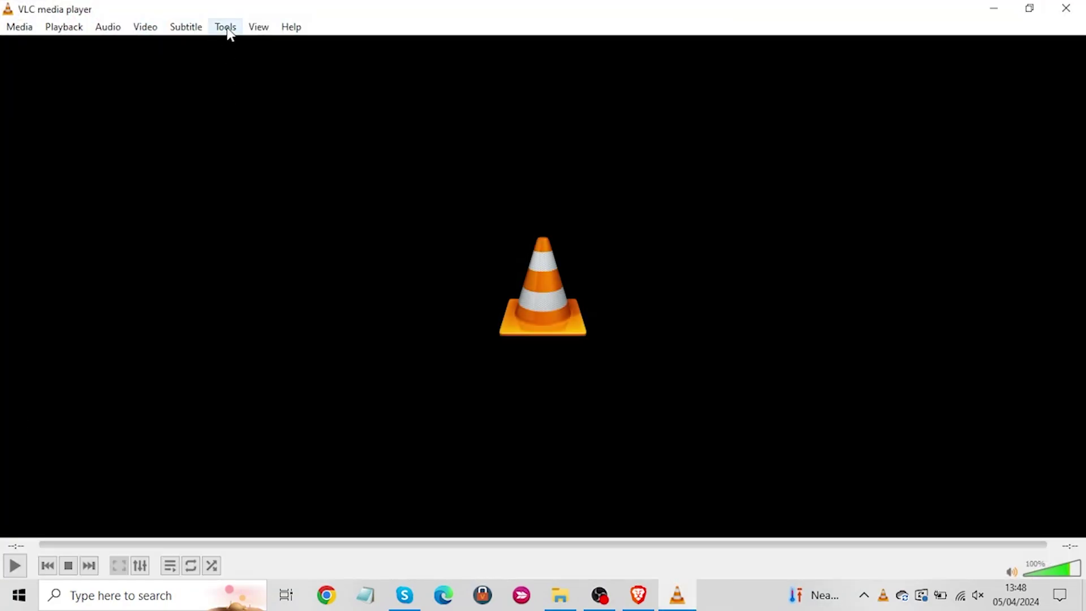
pyautogui.click(228, 29)
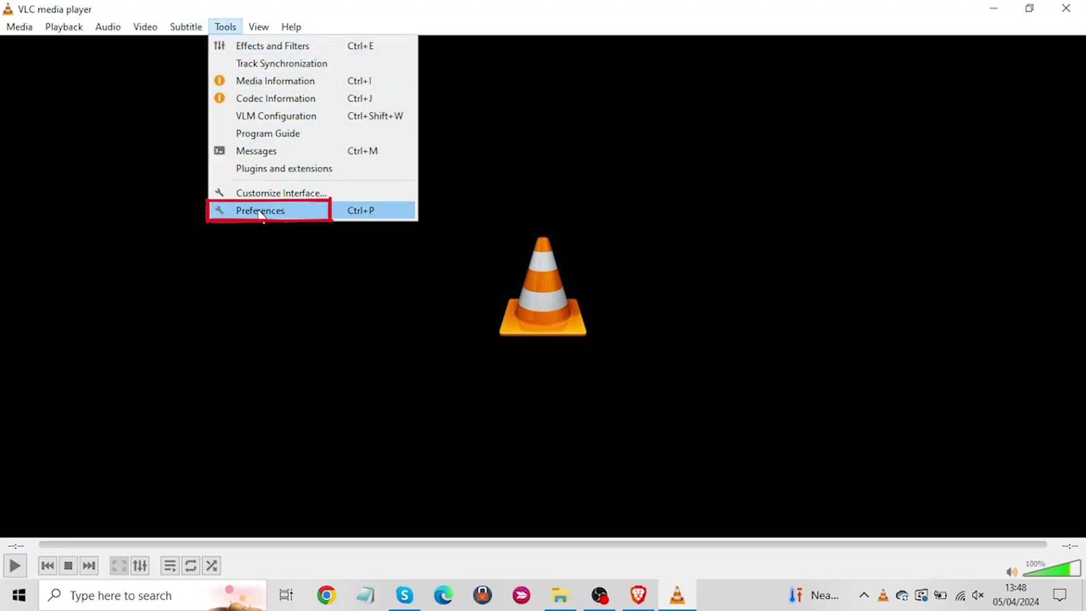
pyautogui.click(261, 212)
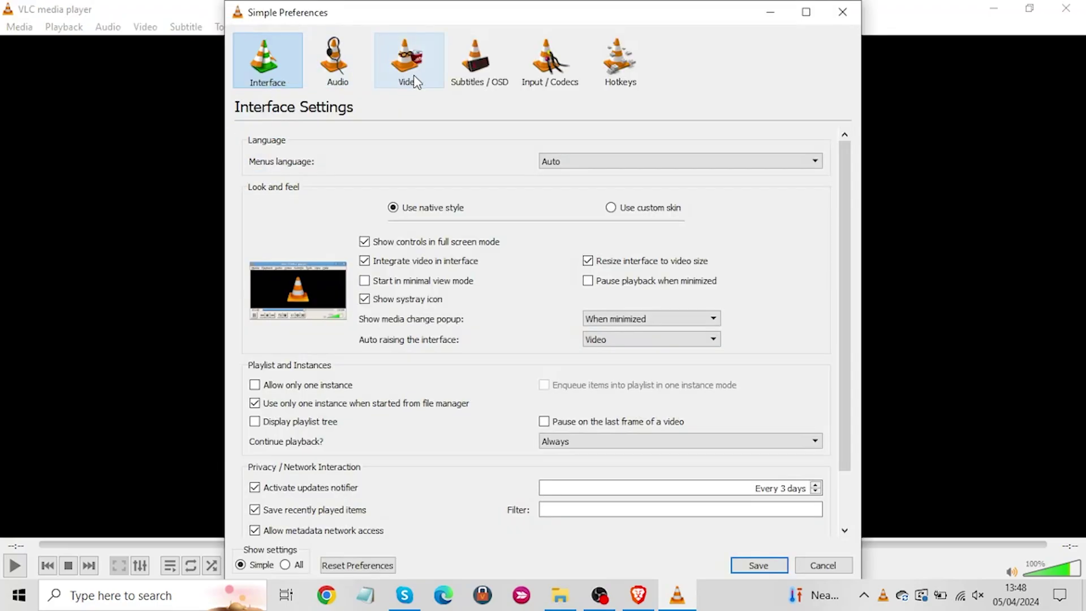
pyautogui.click(536, 84)
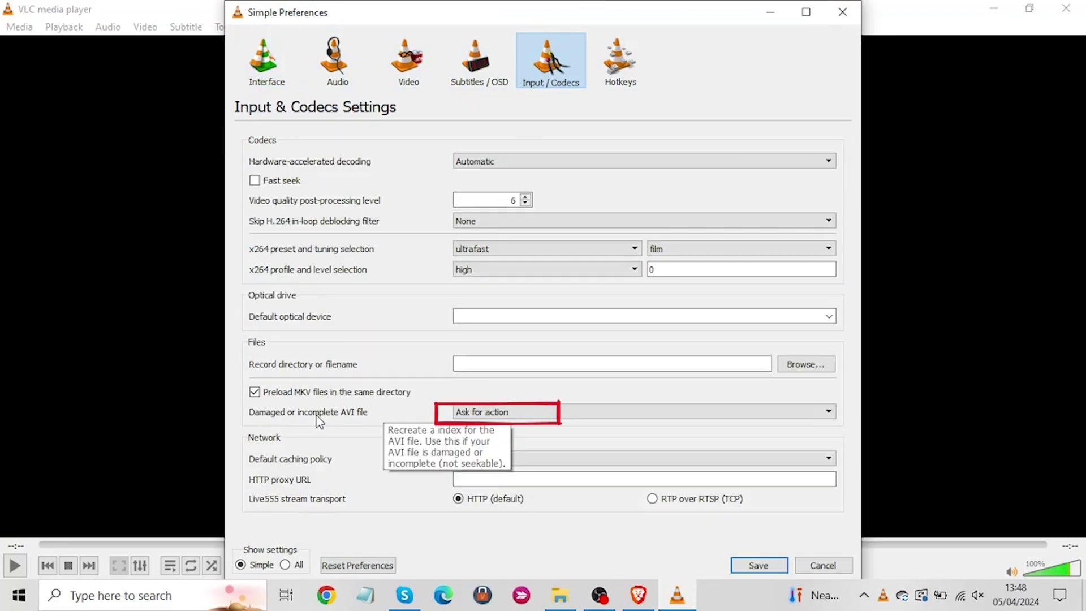
pyautogui.click(499, 415)
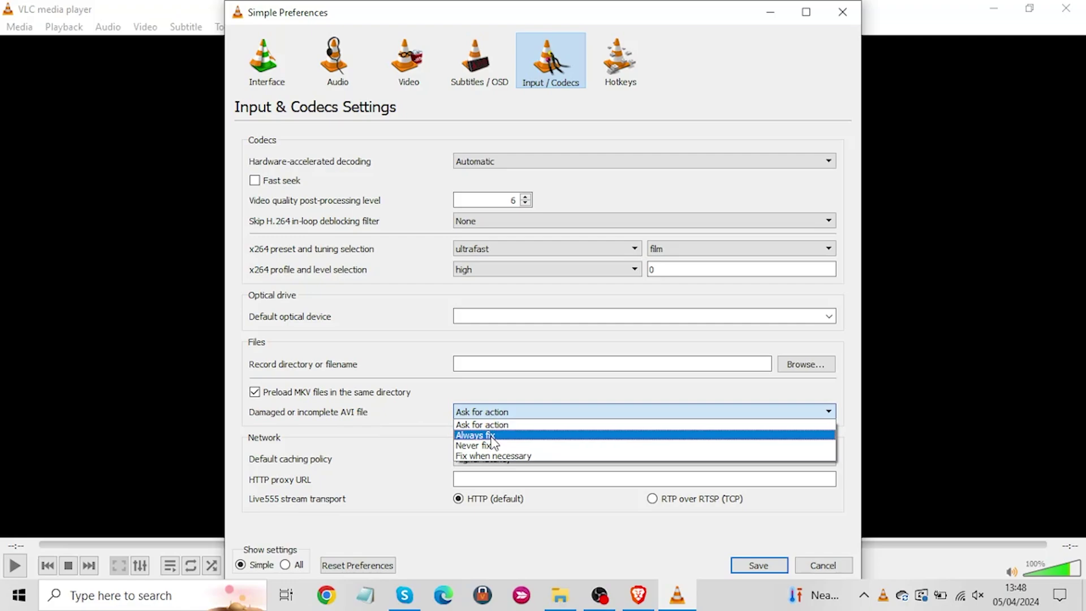
pyautogui.click(494, 438)
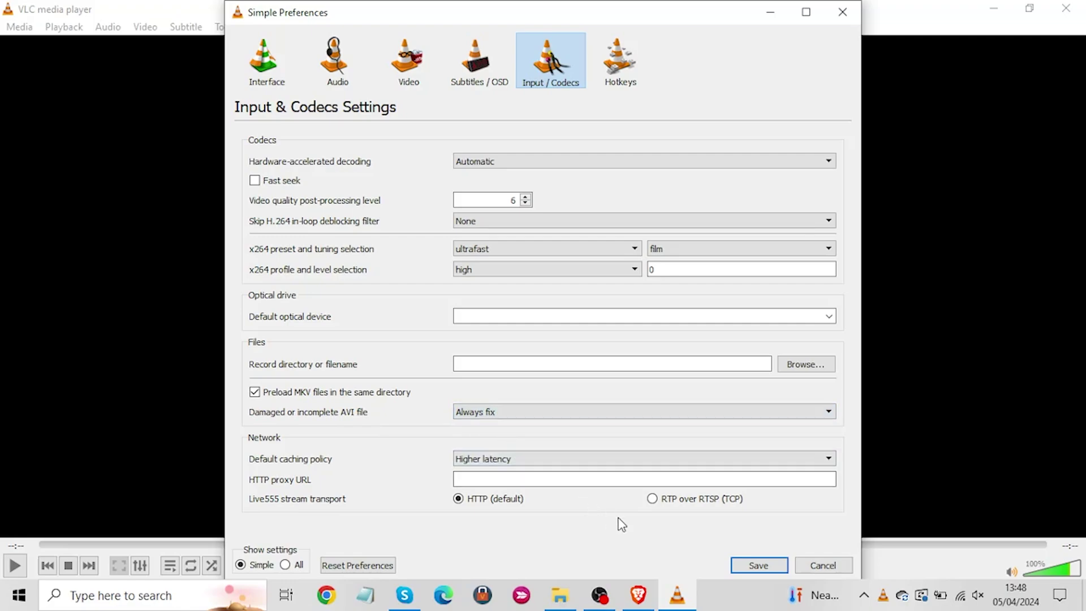
pyautogui.click(758, 566)
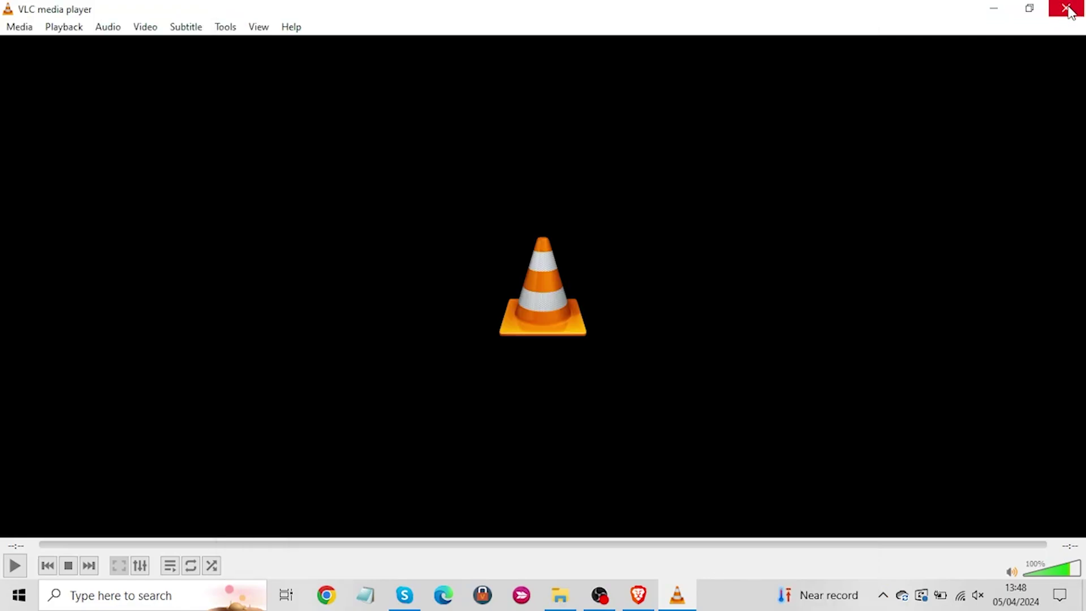
pyautogui.click(1068, 9)
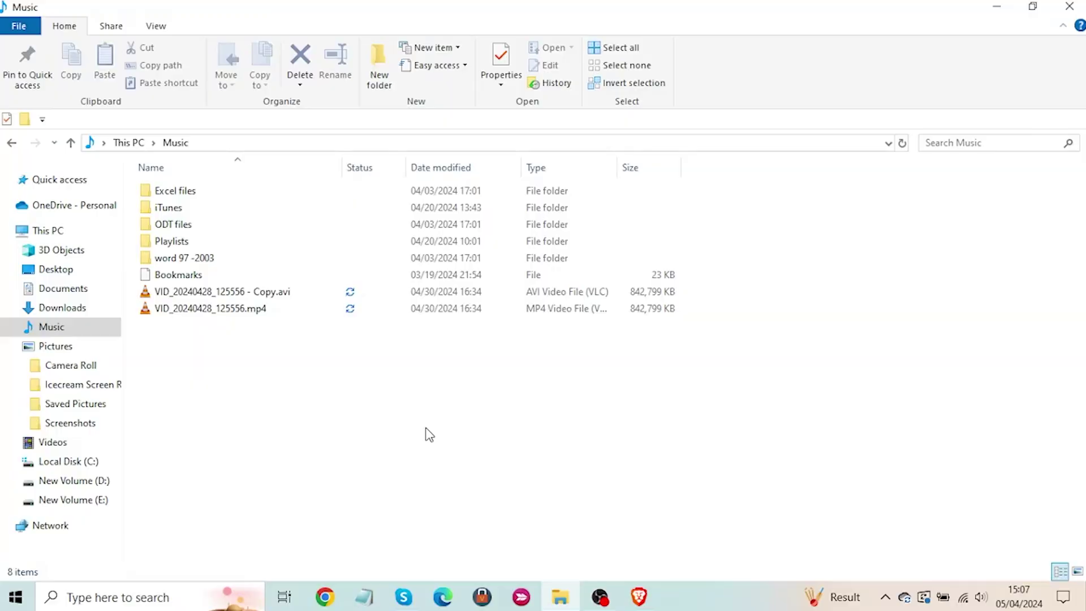
# - Open VID_20240428_125556 - Copy.avi from the Music folder with VLC media player
pyautogui.rightClick(243, 297)
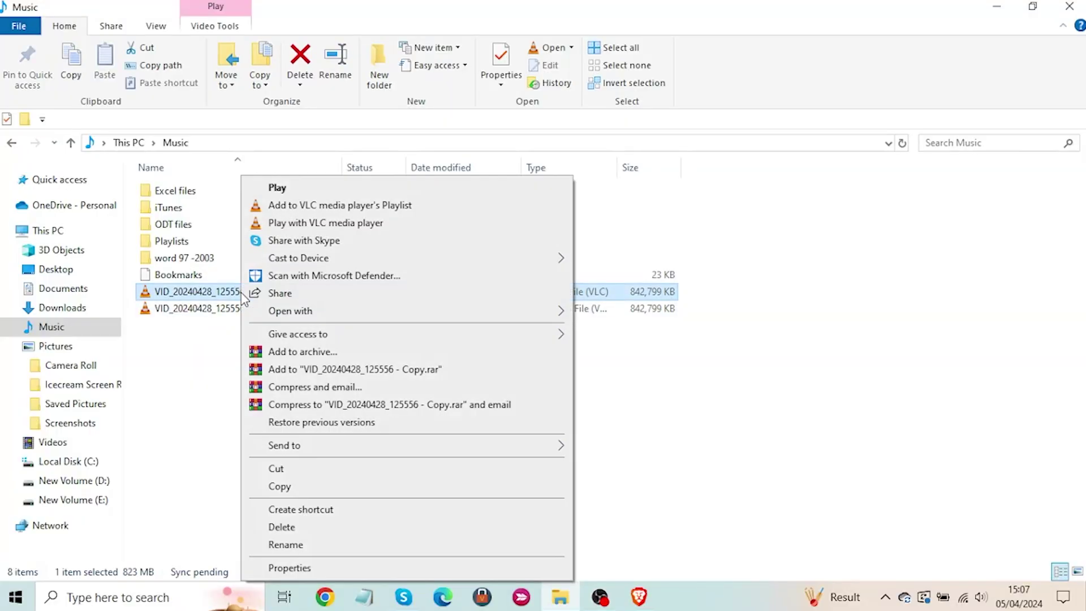
pyautogui.moveTo(553, 314)
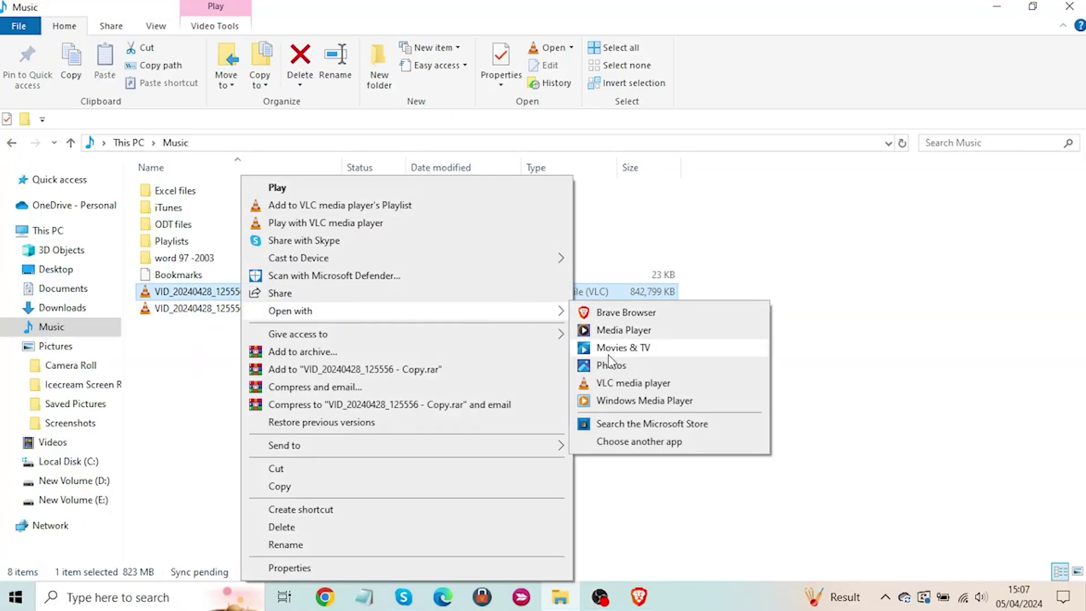
pyautogui.click(604, 383)
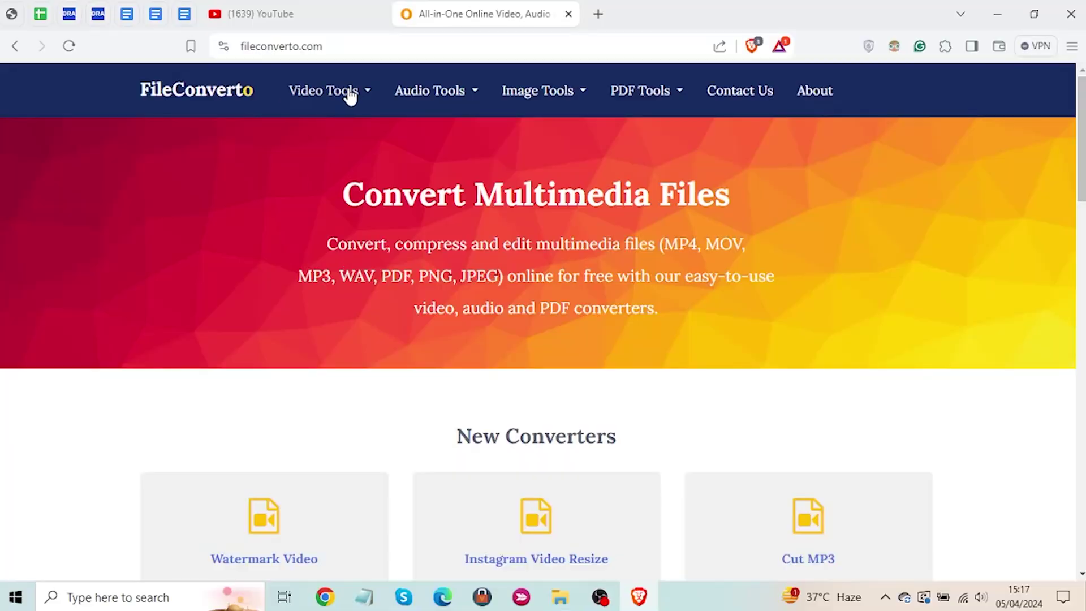
# - Submit VID_20240428_083455.mp4 to FileConverto's Repair Damaged Video tool
pyautogui.click(351, 92)
pyautogui.scroll(-5, 354, 492)
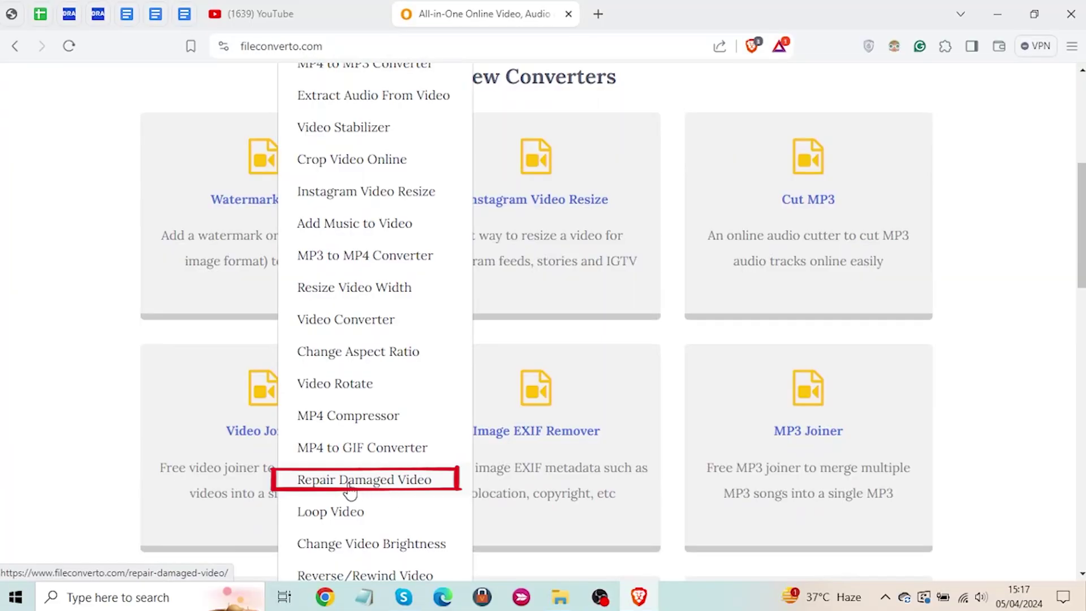
pyautogui.click(349, 486)
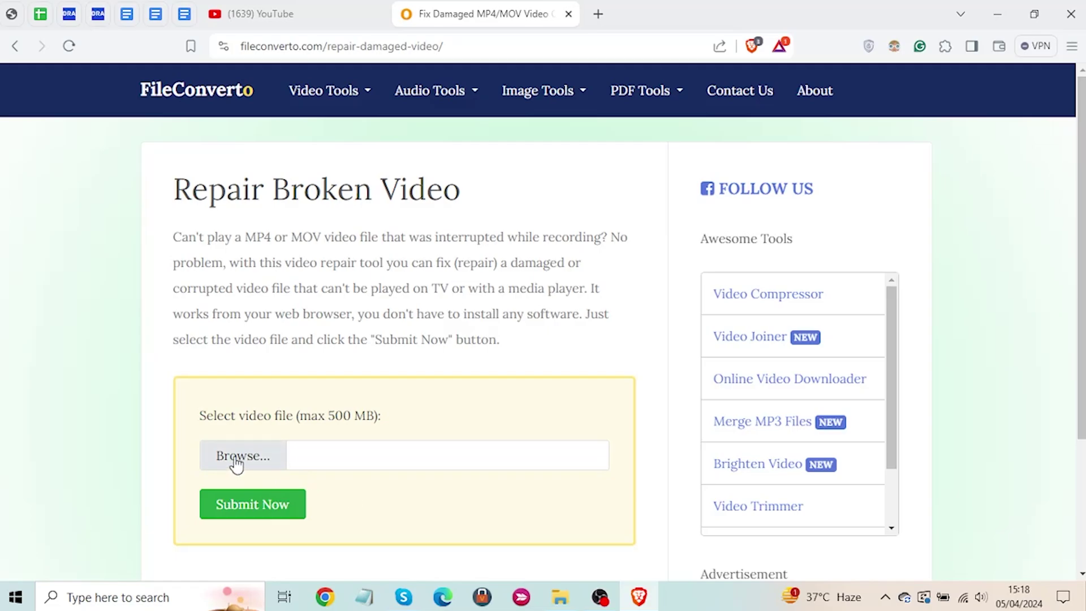
pyautogui.click(237, 456)
pyautogui.doubleClick(438, 382)
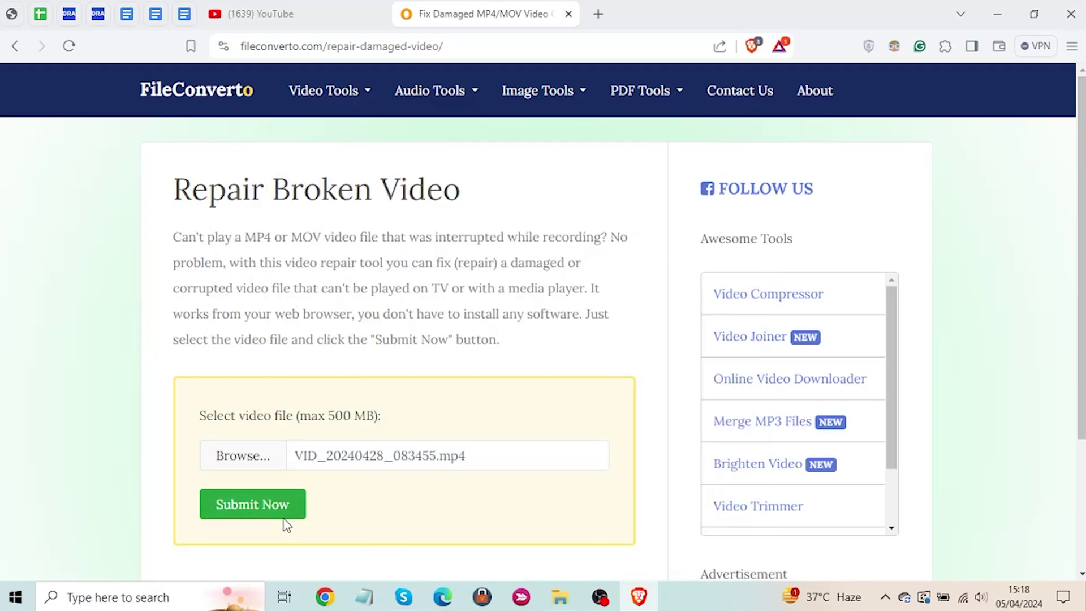
pyautogui.click(279, 519)
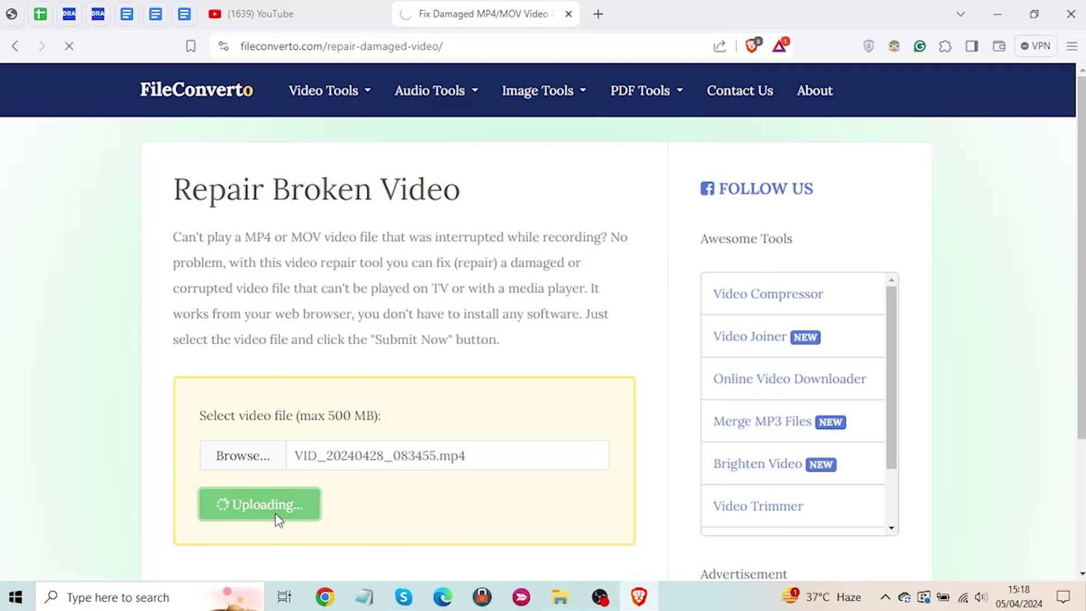
pyautogui.click(360, 431)
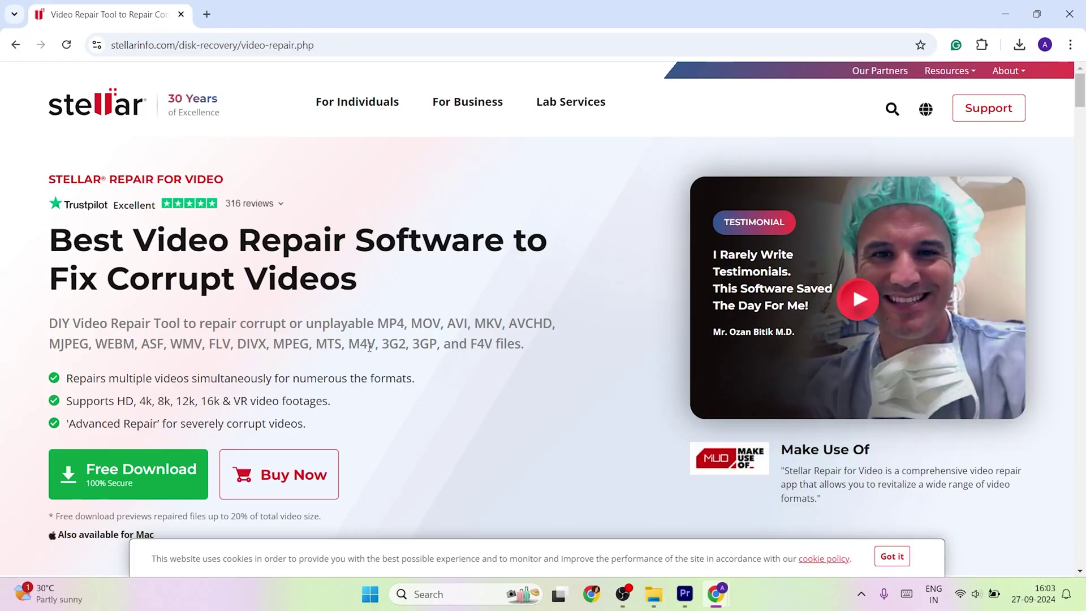
# - Accept the cookie notice on the Stellar Repair for Video page and examine its features and download options
pyautogui.click(893, 566)
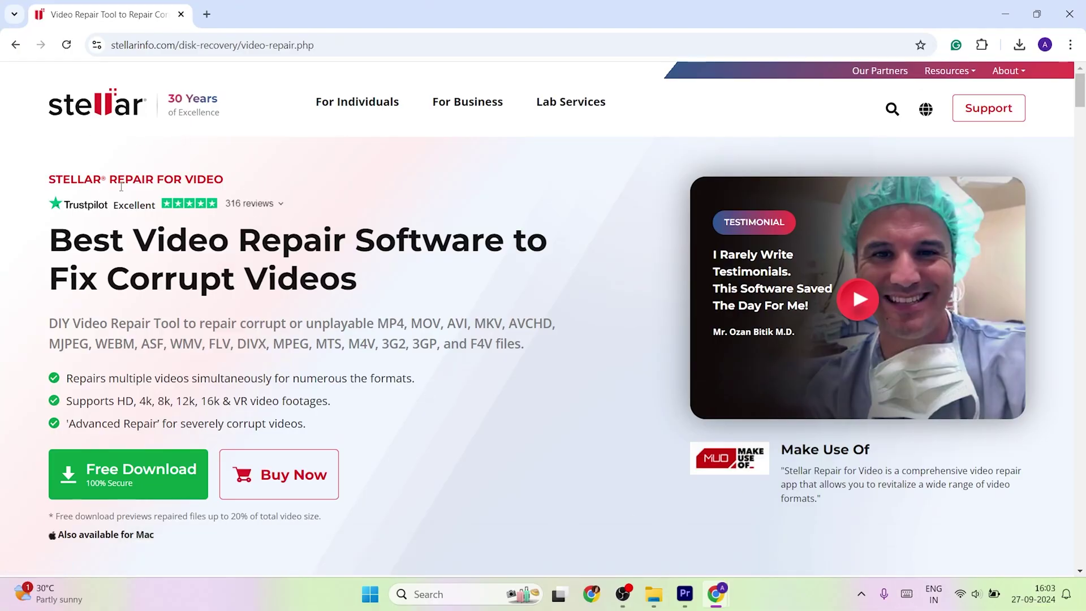
pyautogui.scroll(-1, 396, 291)
pyautogui.scroll(-1, 291, 303)
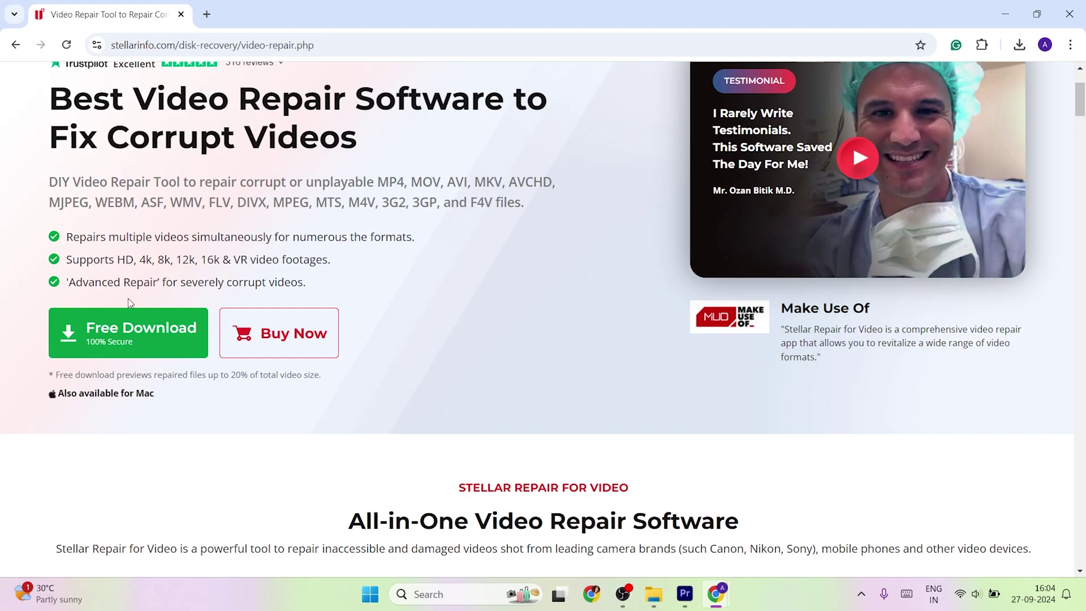
pyautogui.scroll(-1, 206, 350)
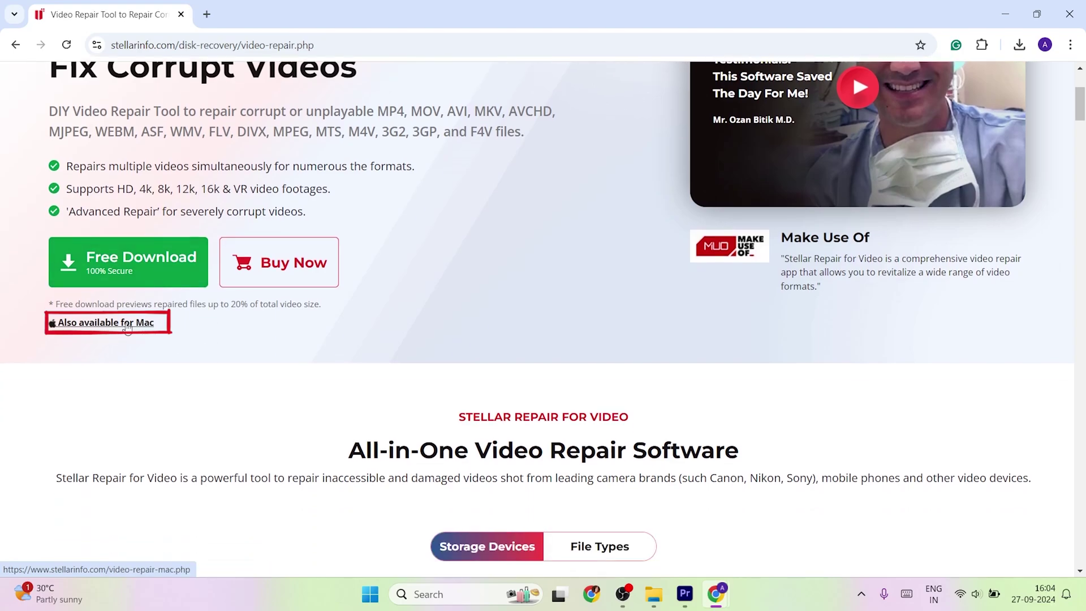
pyautogui.scroll(3, 660, 276)
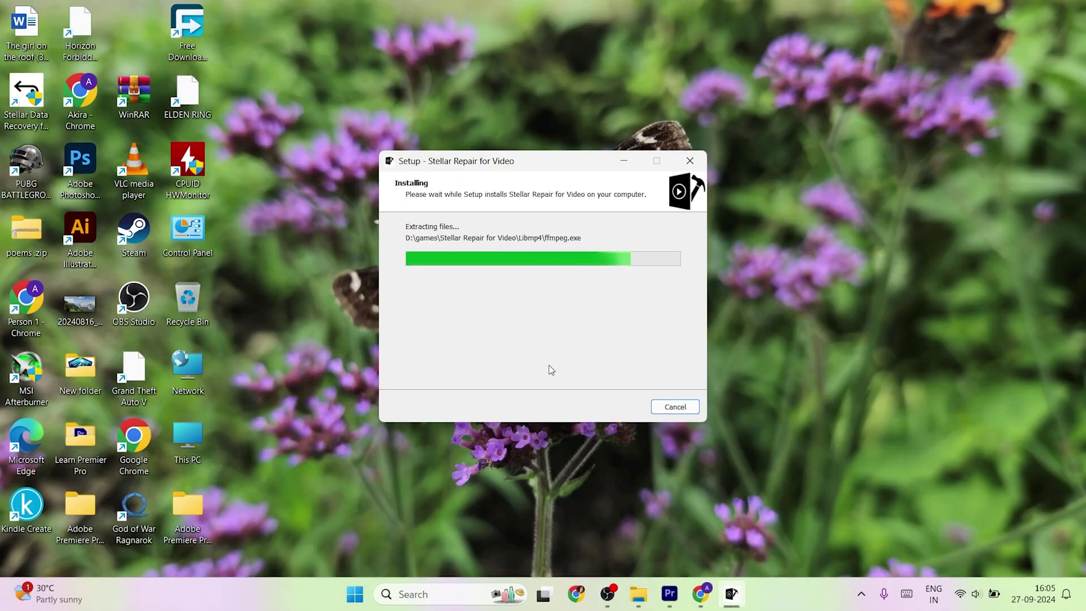
# - Complete the Stellar Repair for Video setup and add the 13 Reasons Why S02E07 video for repair
pyautogui.click(600, 407)
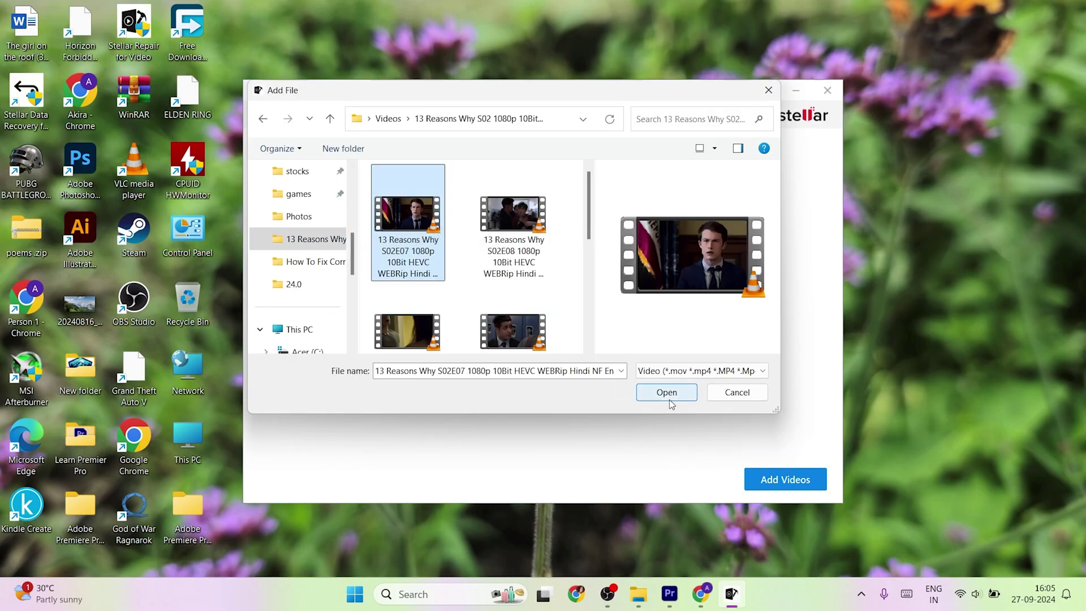
pyautogui.click(669, 398)
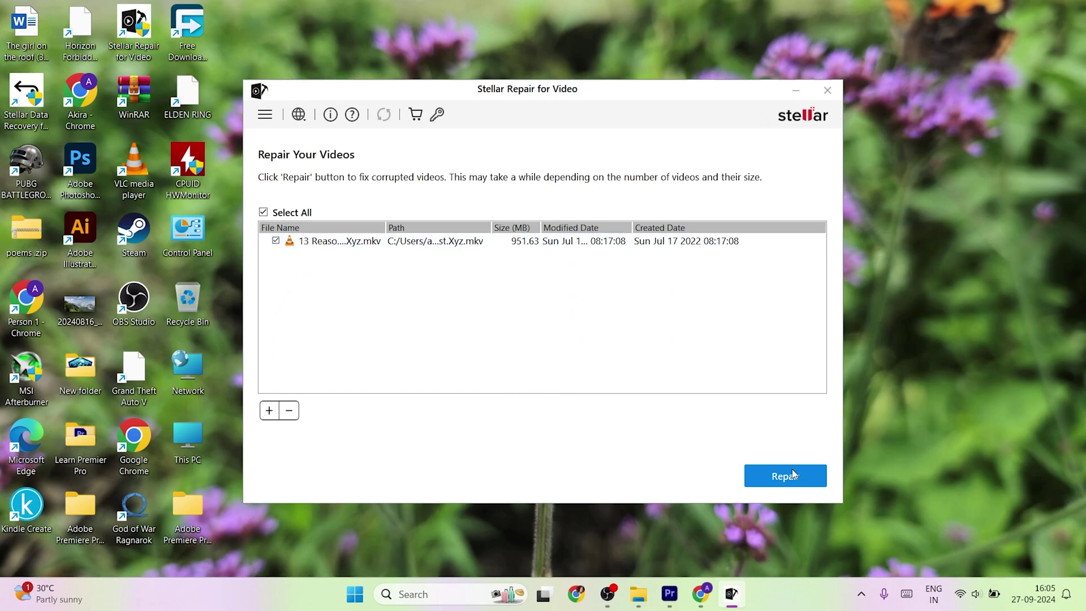
# - Repair the added video and preview the repaired file
pyautogui.click(793, 474)
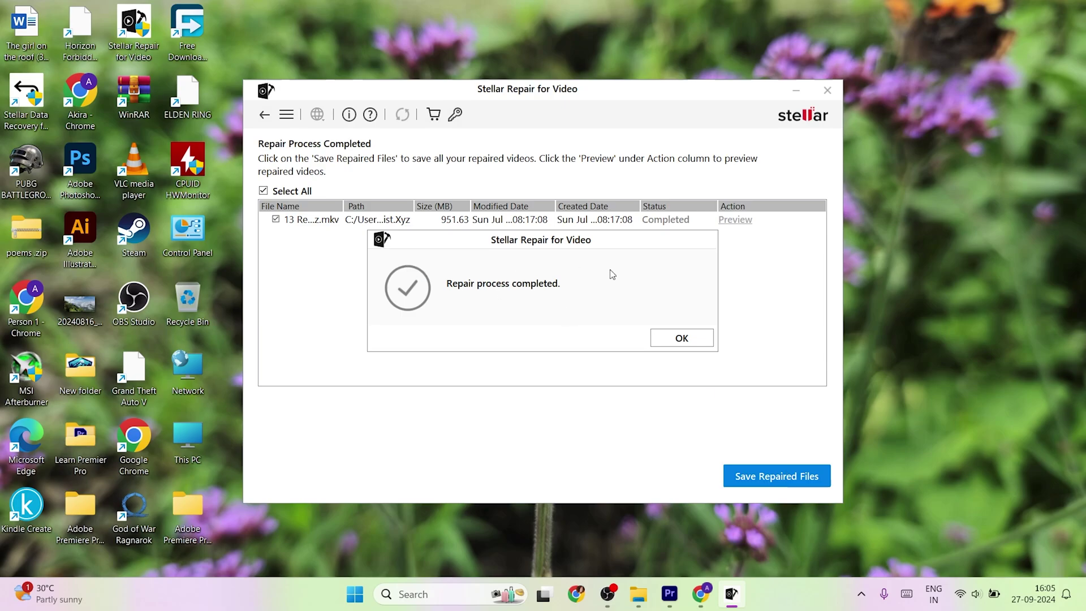
pyautogui.click(680, 339)
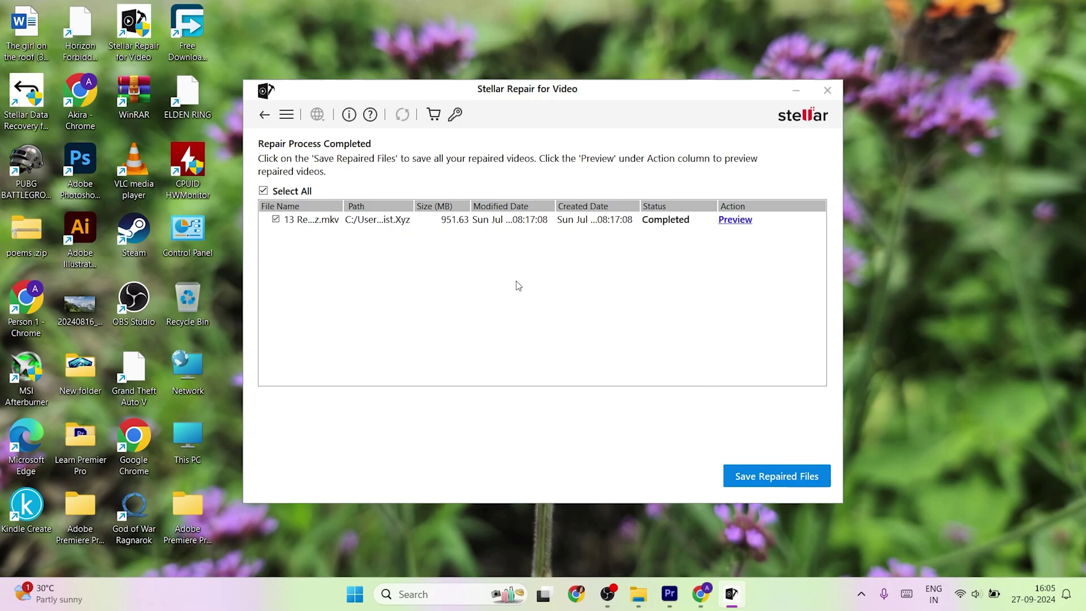
pyautogui.click(734, 220)
pyautogui.click(671, 334)
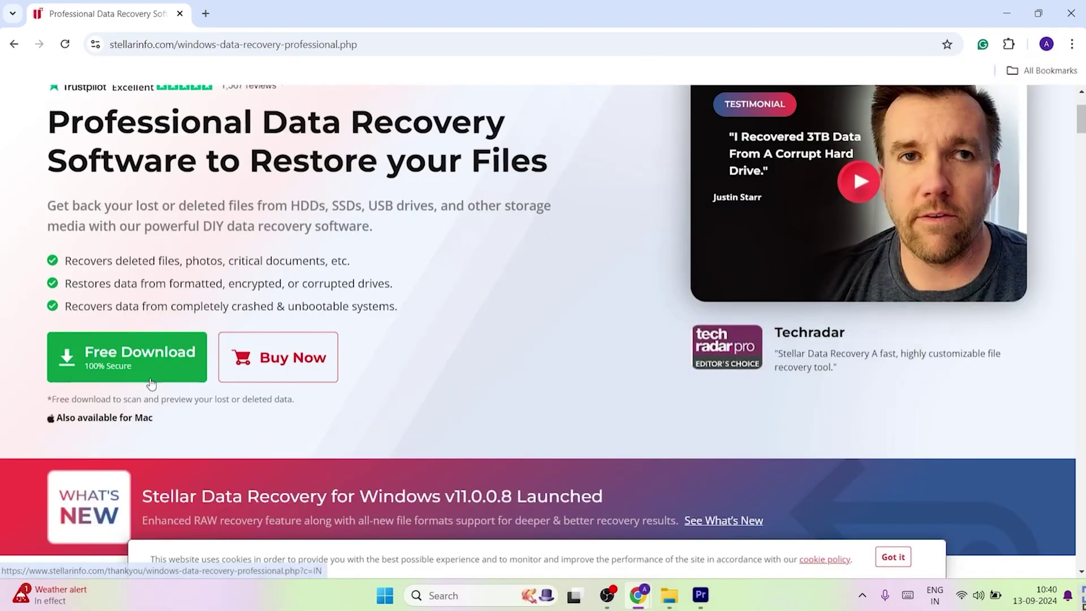
# - Download the free Stellar Data Recovery Professional and choose folders and videos as the data to recover
pyautogui.click(149, 370)
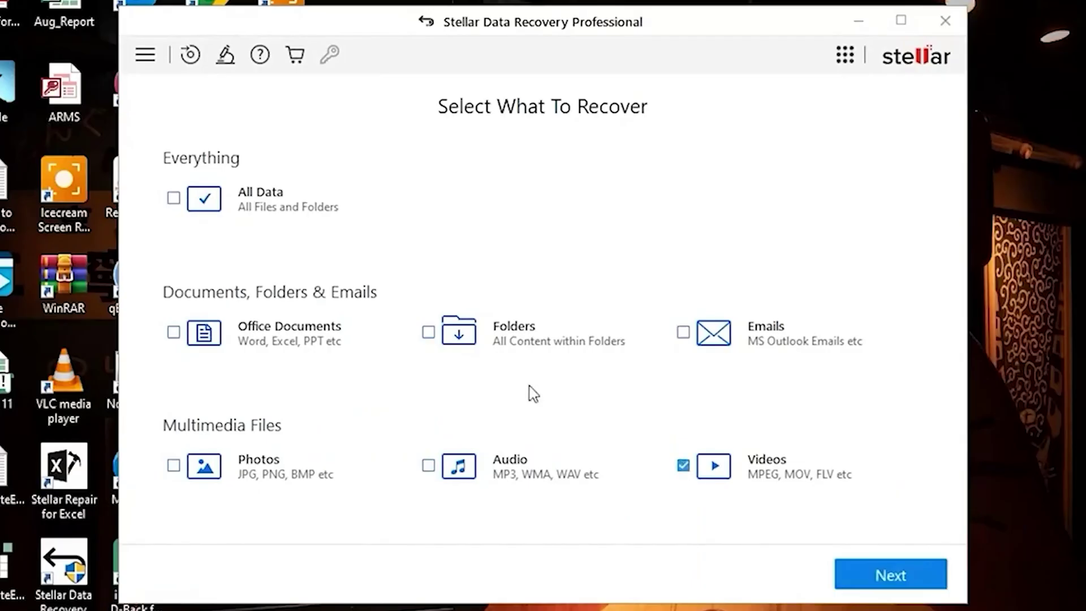
pyautogui.click(429, 333)
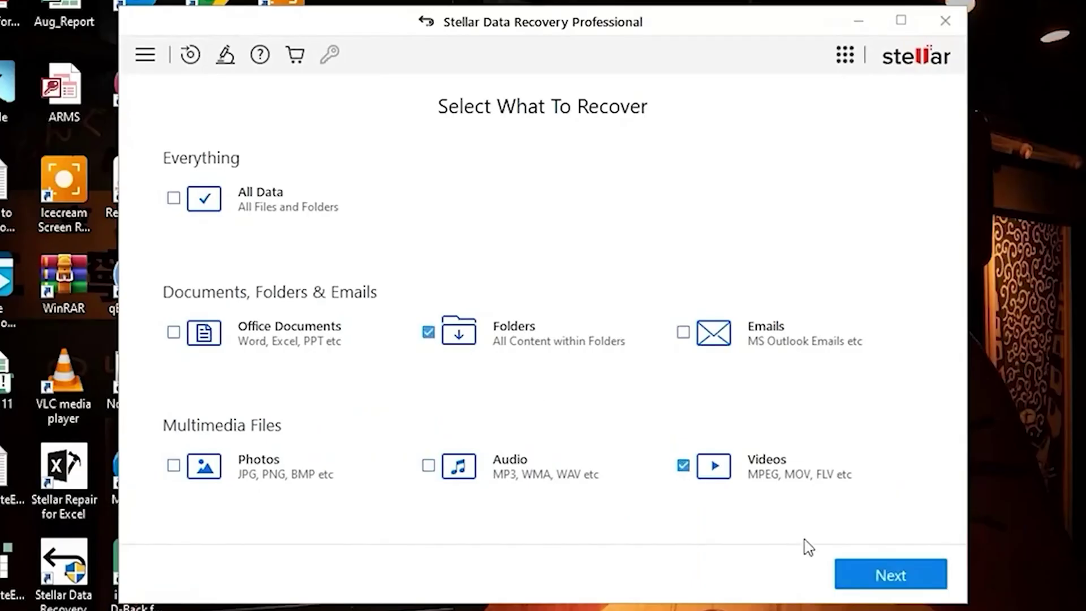
pyautogui.click(872, 572)
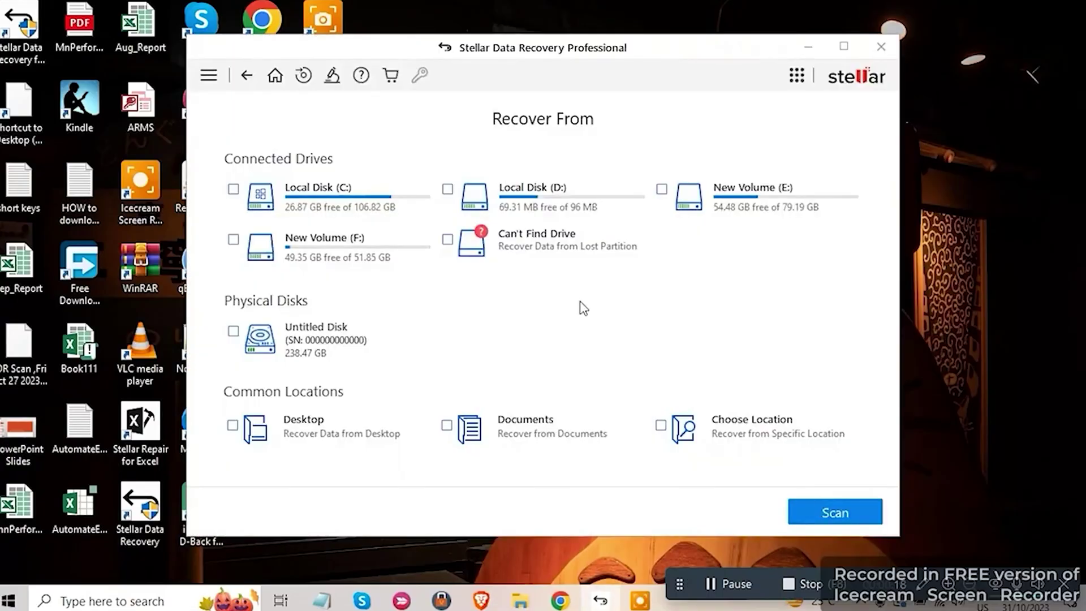
# - Choose New Volume (F:) as the specific location to recover from and scan it
pyautogui.click(660, 425)
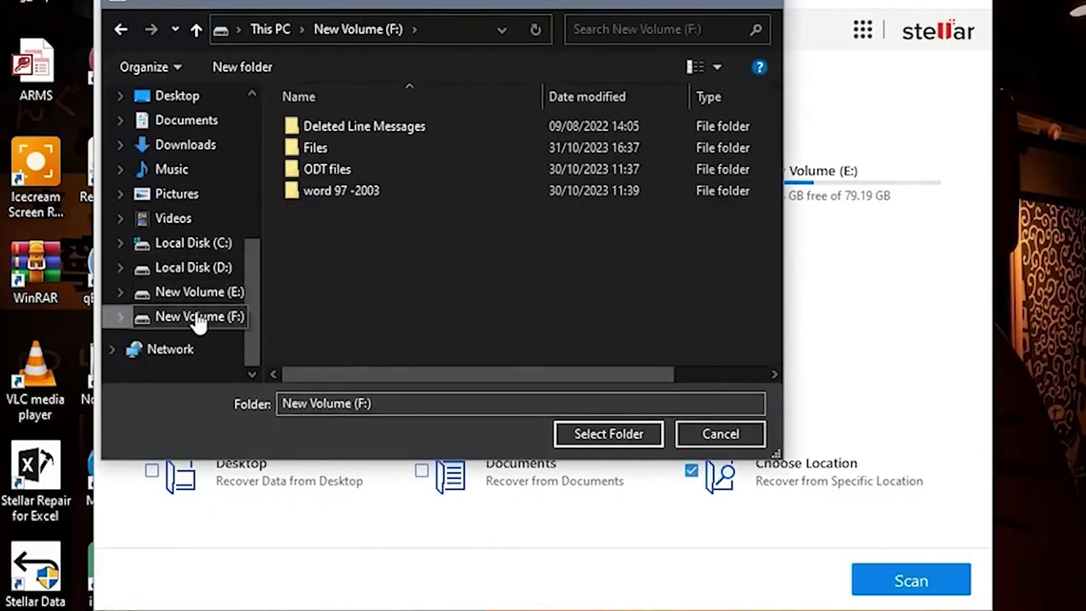
pyautogui.click(615, 430)
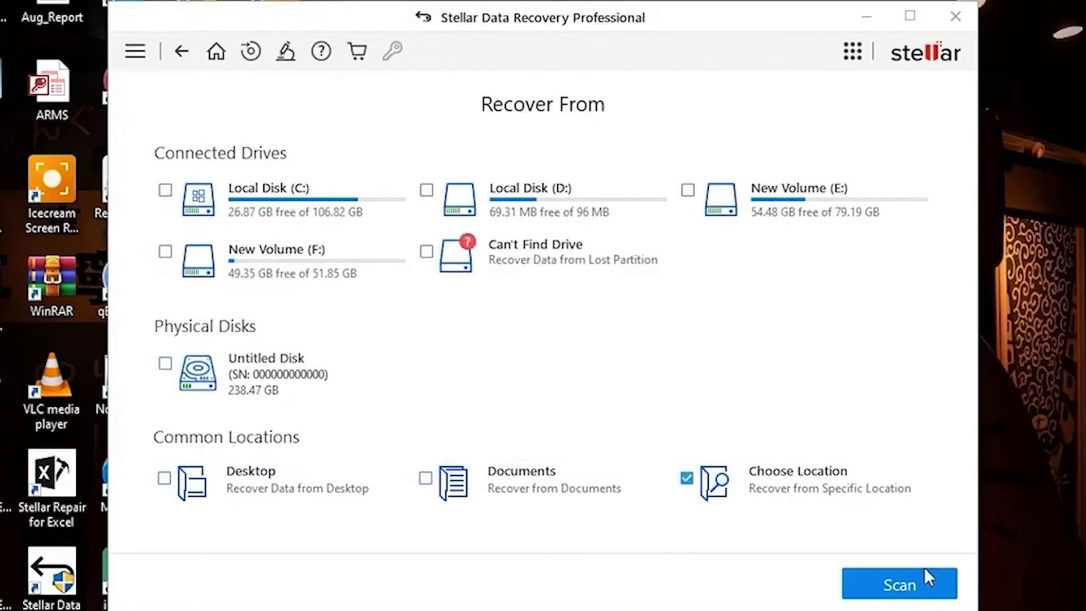
pyautogui.click(914, 580)
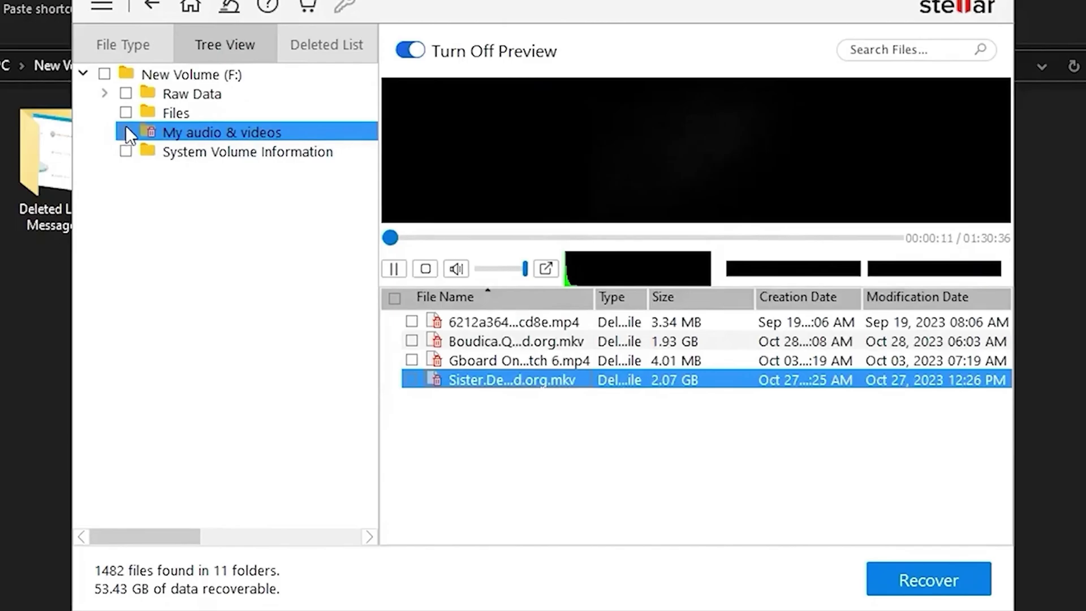
# - Open the Stellar Data Recovery Professional purchase page and save the recovered My audio & videos folder to a chosen destination
pyautogui.click(41, 122)
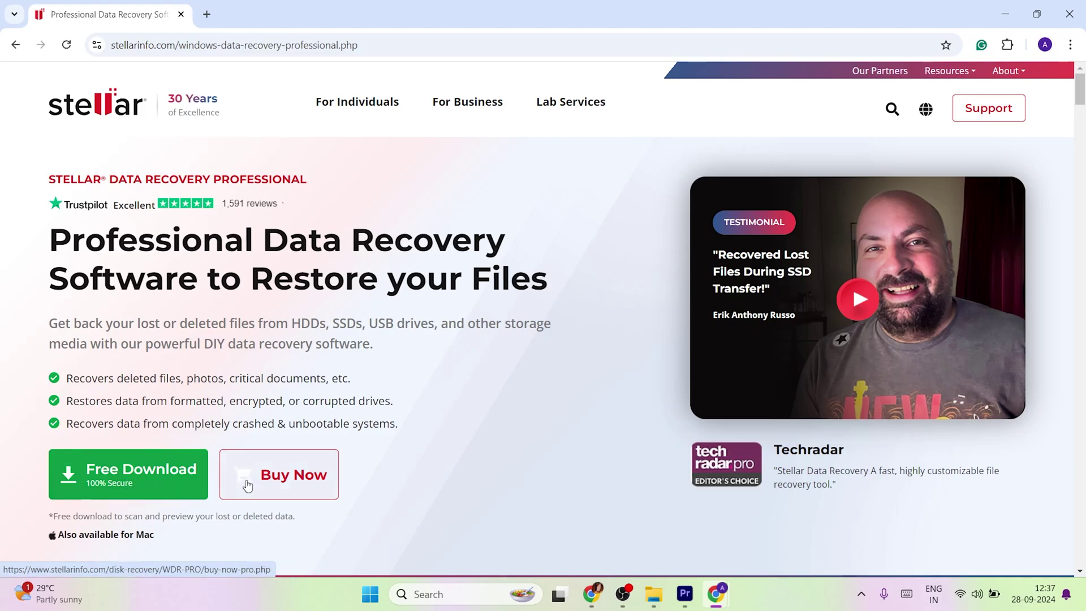
pyautogui.click(244, 485)
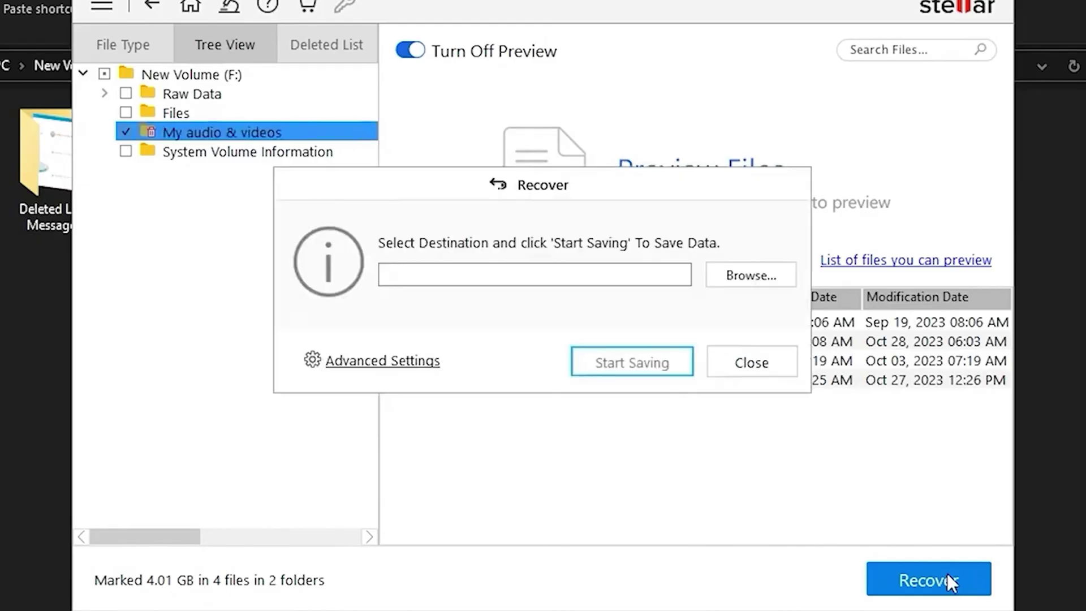
pyautogui.click(732, 270)
pyautogui.click(625, 363)
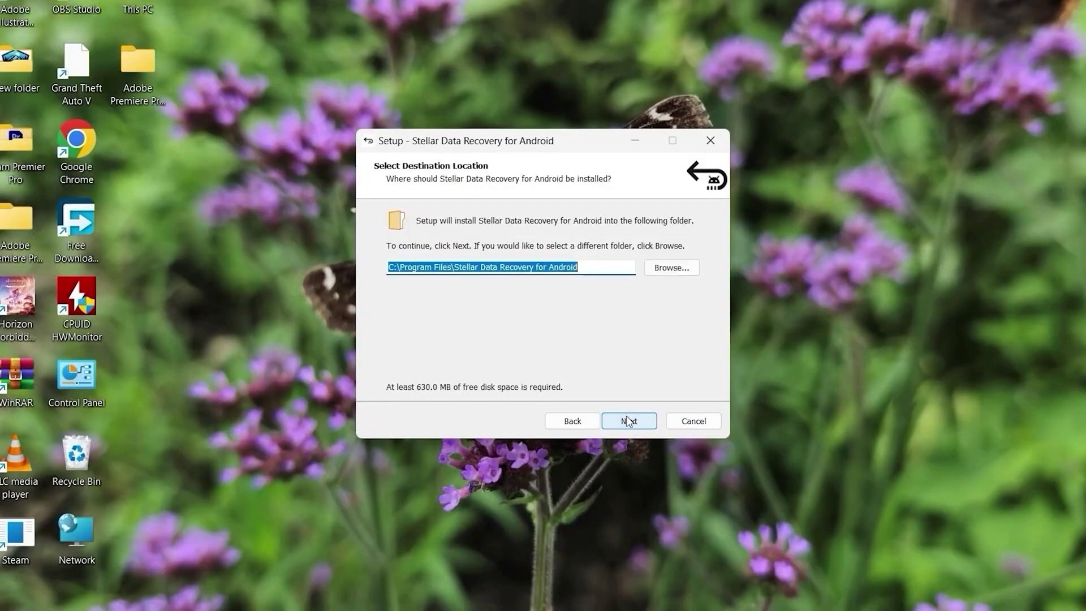
# - Complete the Stellar Data Recovery for Android setup, browsing New Volume (D:) for the install location, and launch the program
pyautogui.click(670, 265)
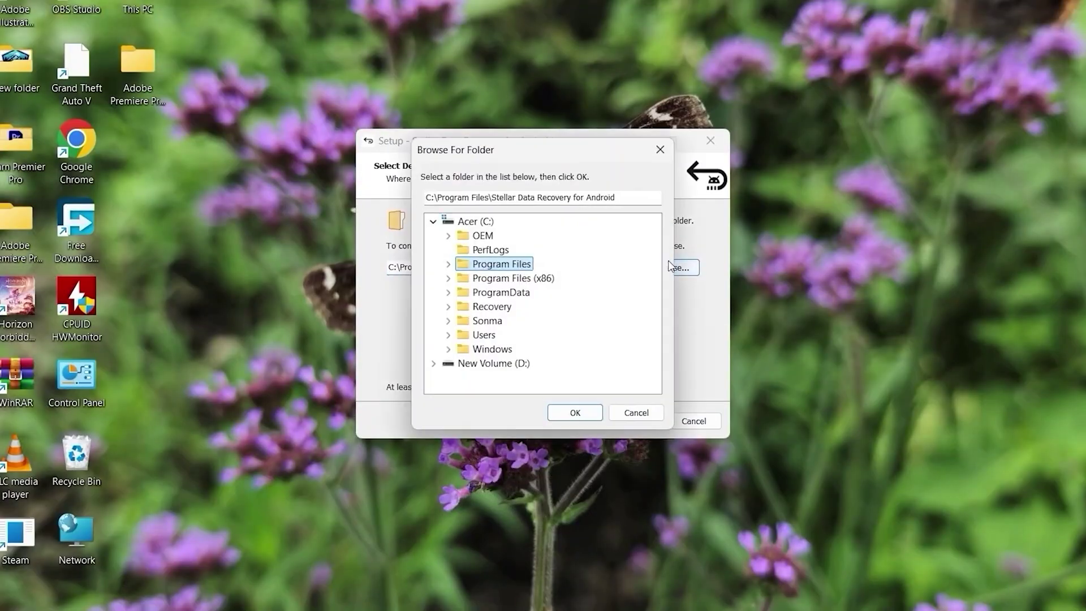
pyautogui.click(433, 363)
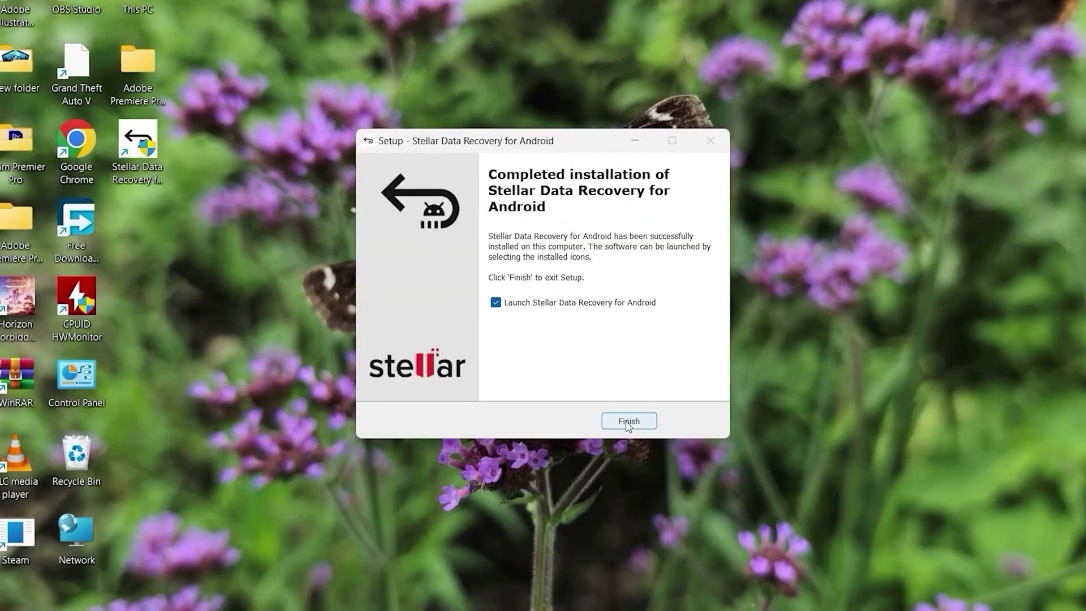
pyautogui.click(628, 422)
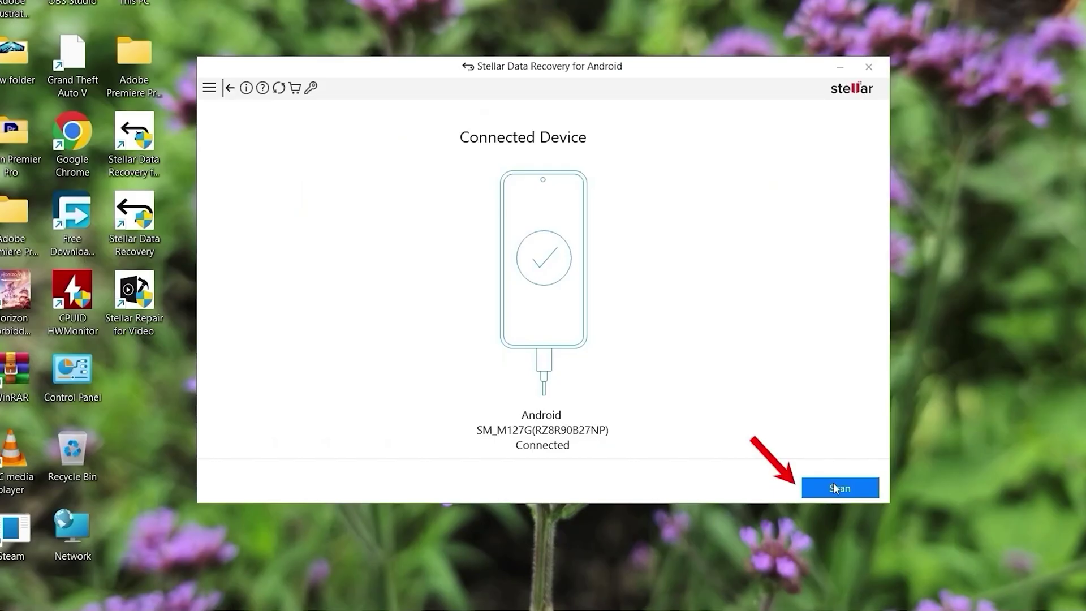
# - Scan the connected Android phone for lost data and stop the scan once videos are listed
pyautogui.click(833, 445)
pyautogui.click(272, 115)
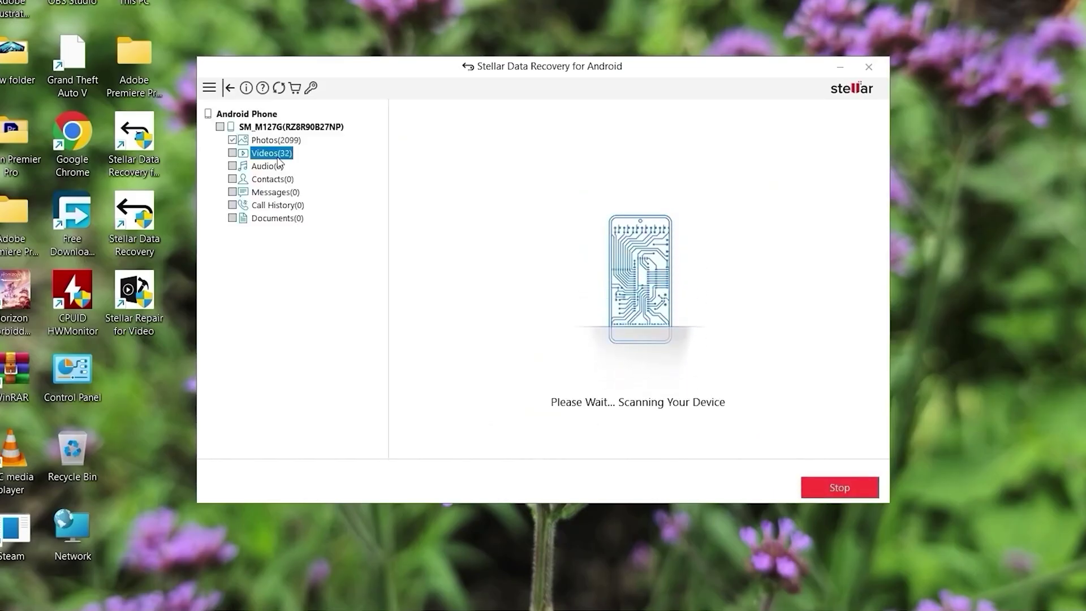
pyautogui.click(839, 487)
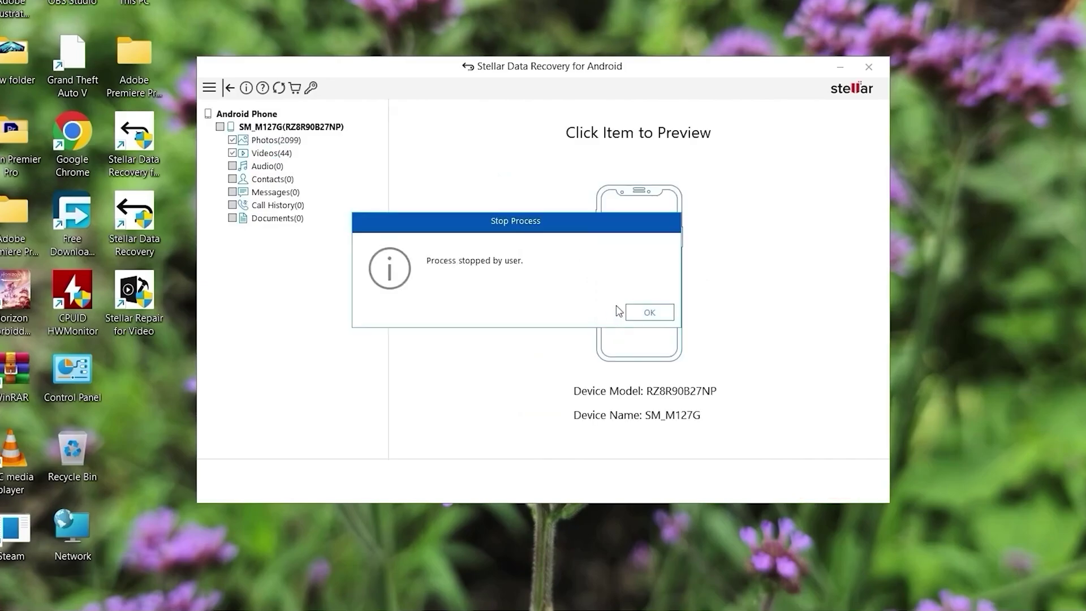
pyautogui.click(649, 312)
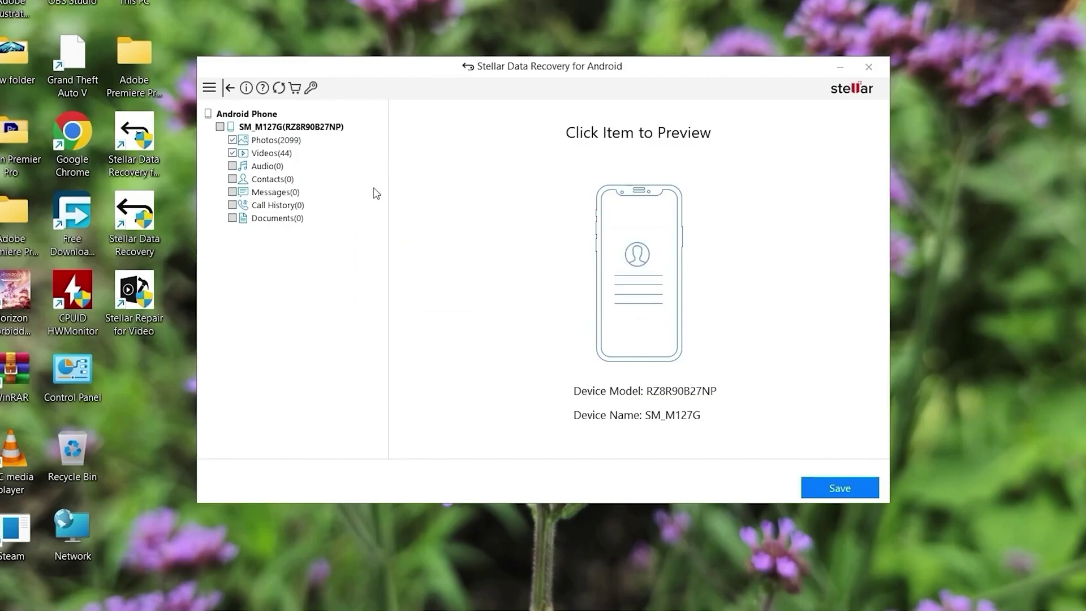
# - Filter the phone's found videos to deleted ones and save the selected clips, including MVI_0941.MP4 and MVI_0945.MP4
pyautogui.click(269, 153)
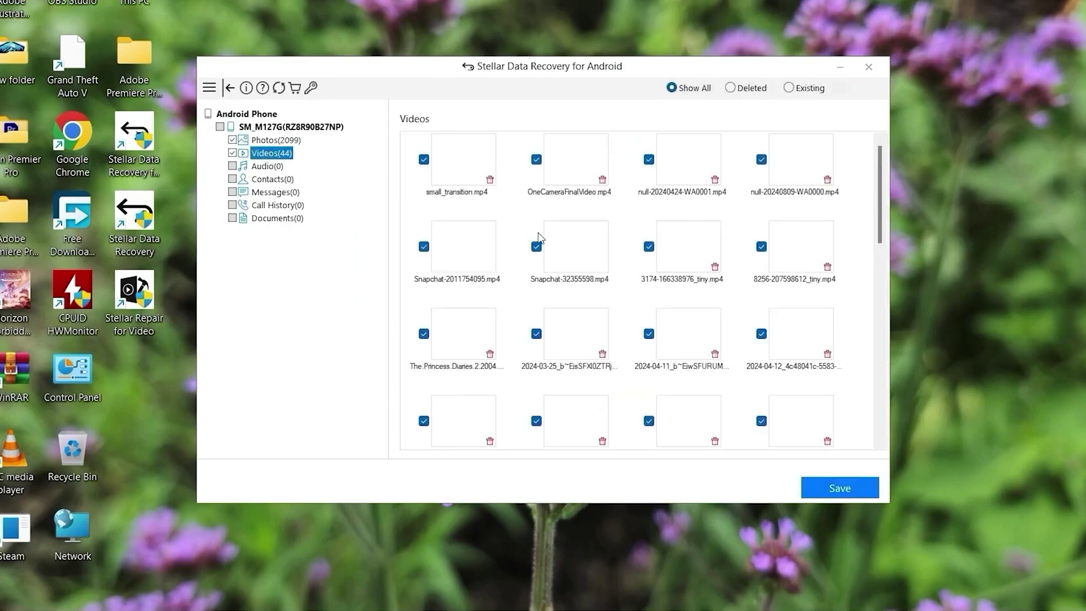
pyautogui.scroll(-3, 537, 238)
pyautogui.scroll(3, 538, 238)
pyautogui.click(731, 88)
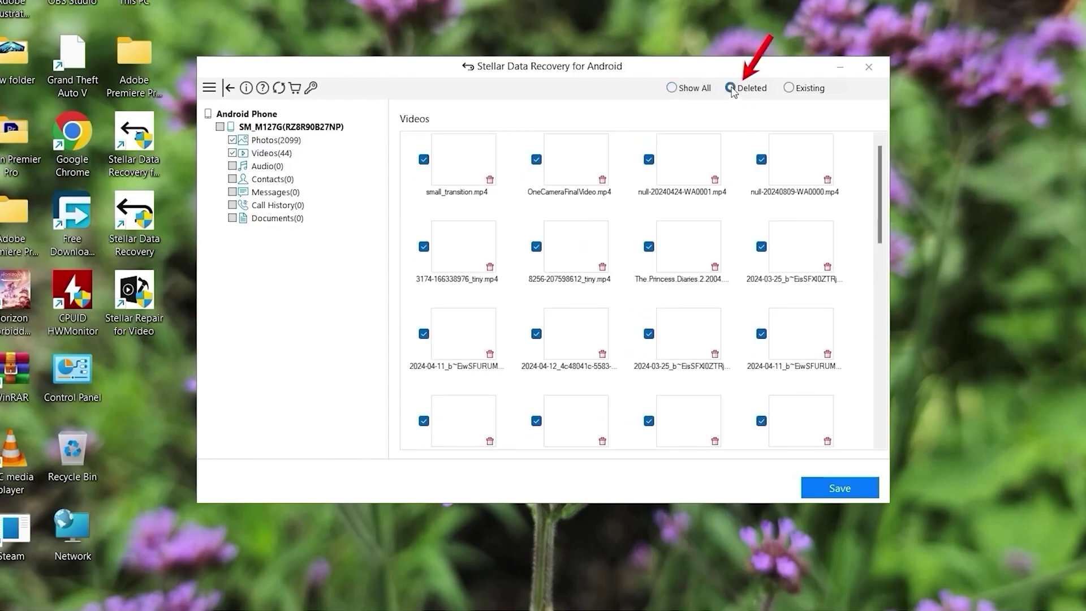
pyautogui.scroll(-5, 536, 413)
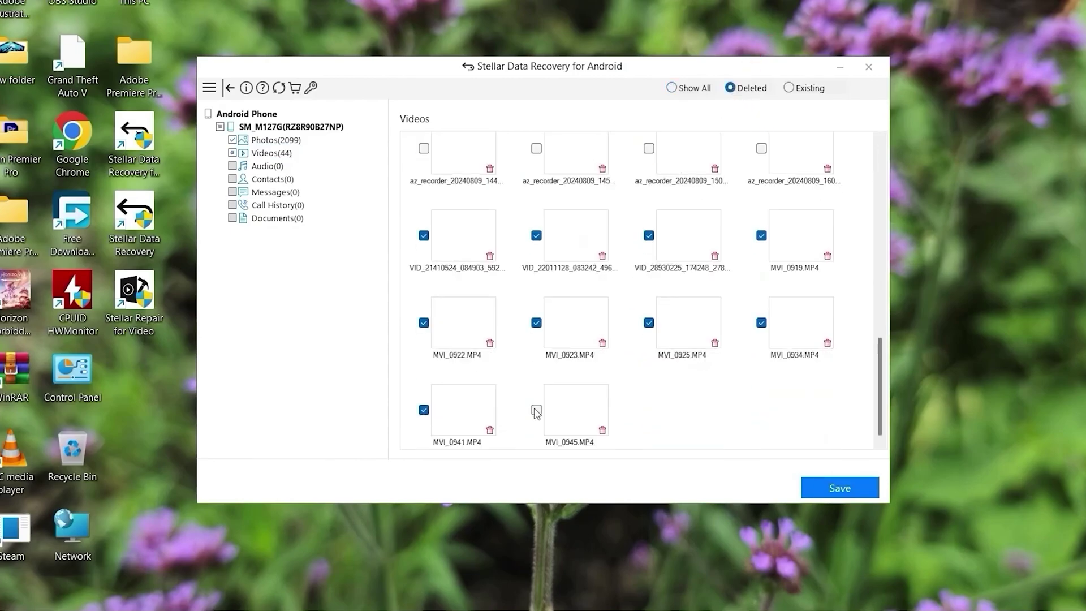
pyautogui.click(839, 489)
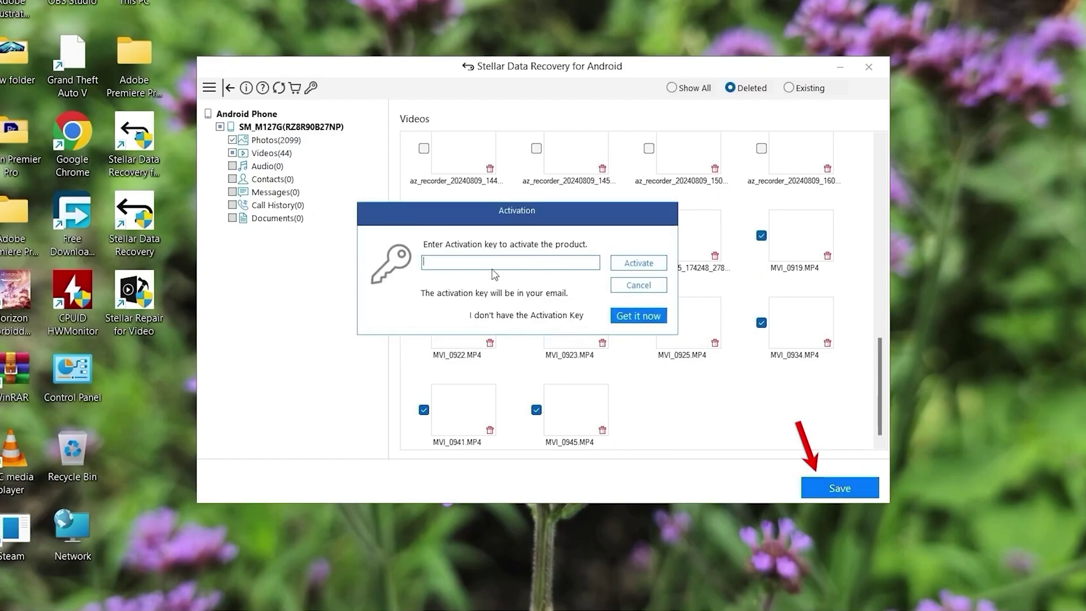